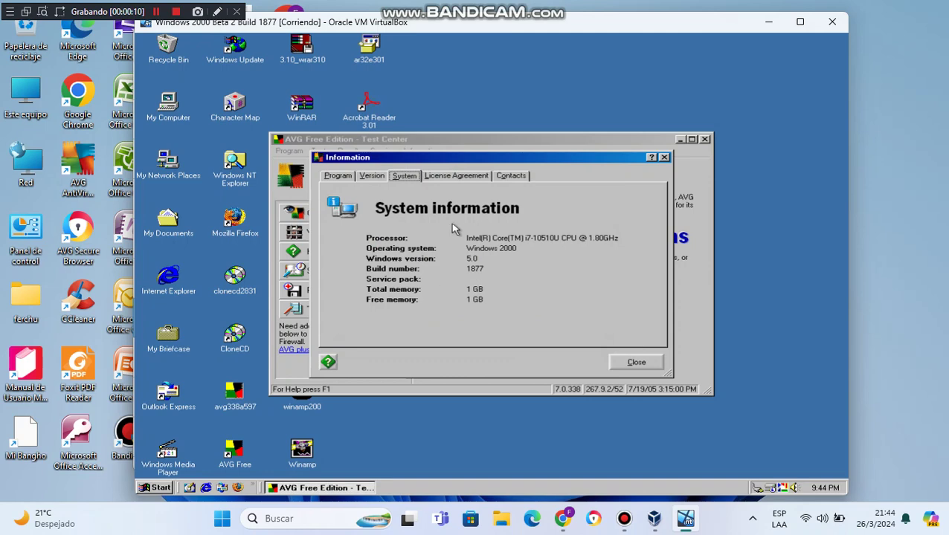
Step: Review AVG Free Edition's full license agreement, contacts and version information, and close the AVG Test Center
click(462, 180)
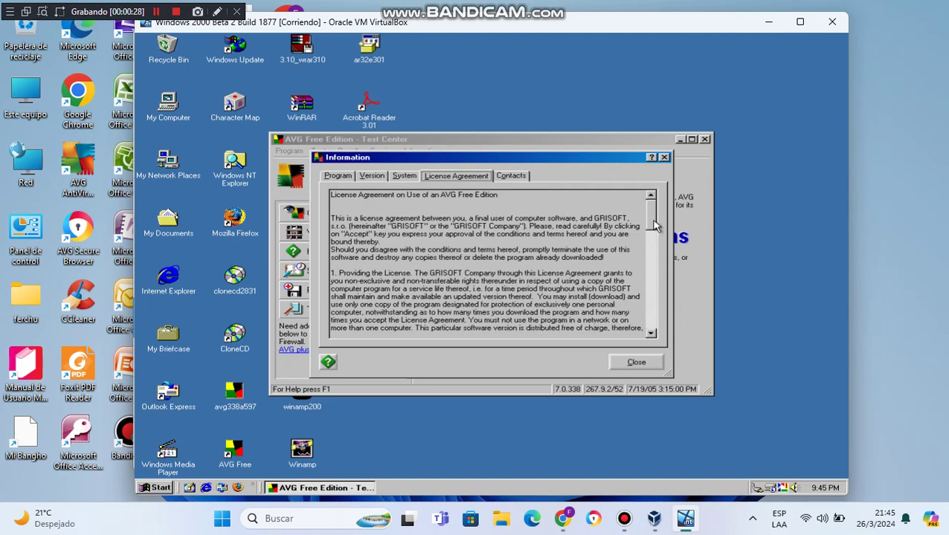
drag(650, 220, 648, 329)
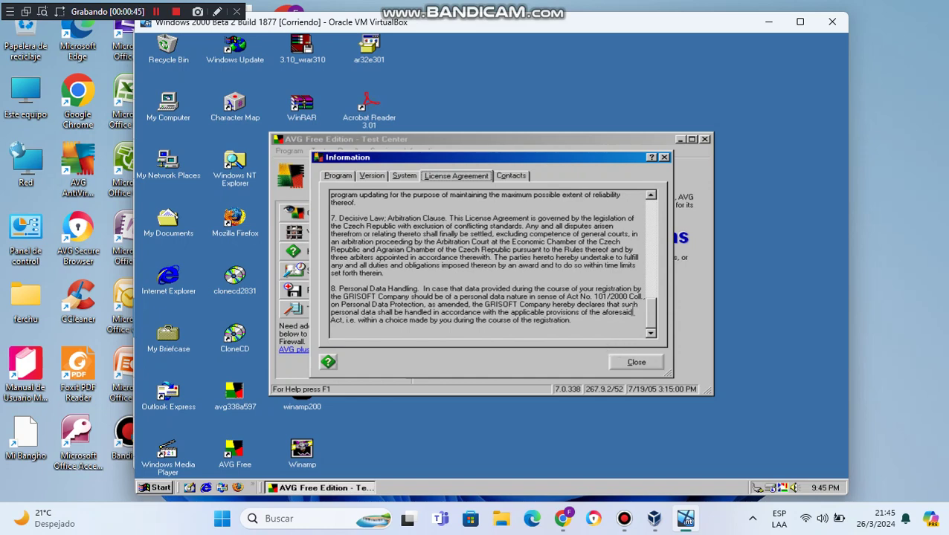
drag(651, 318, 653, 210)
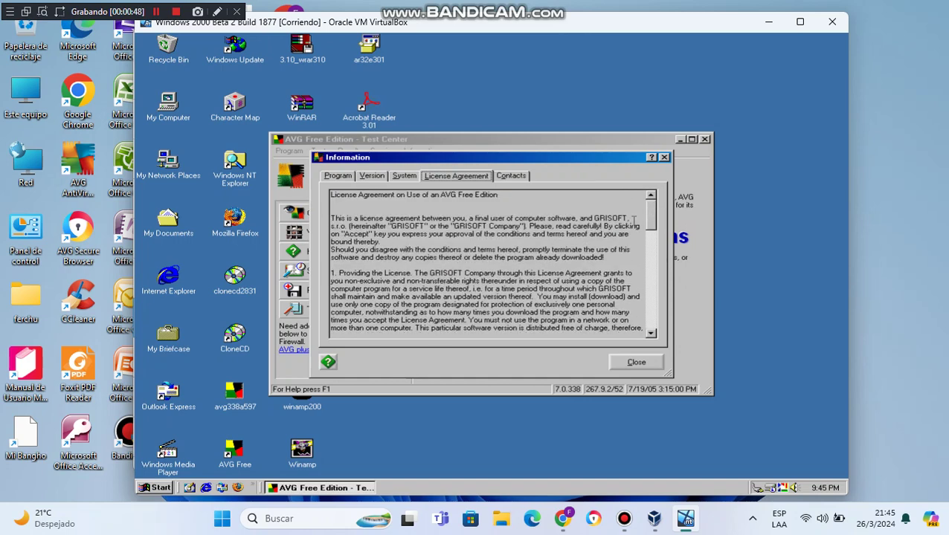
click(520, 177)
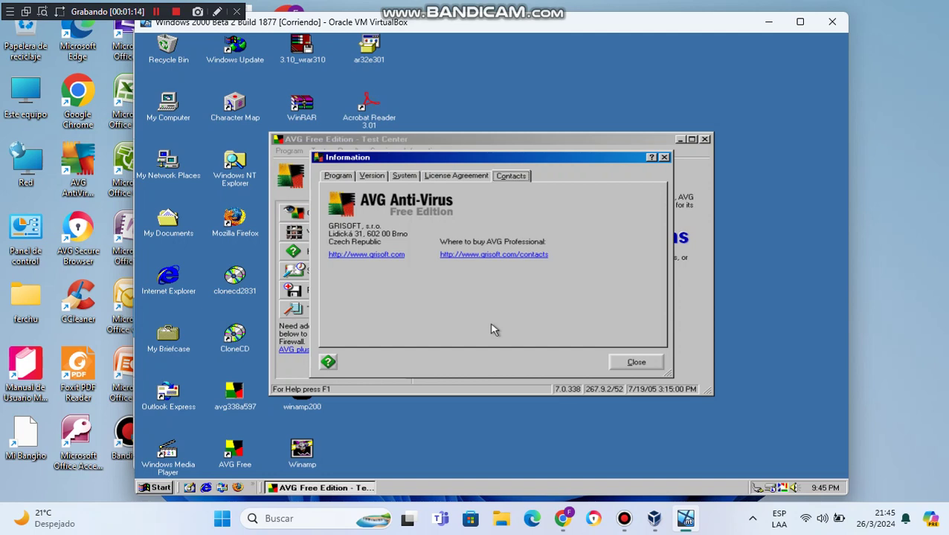
click(376, 177)
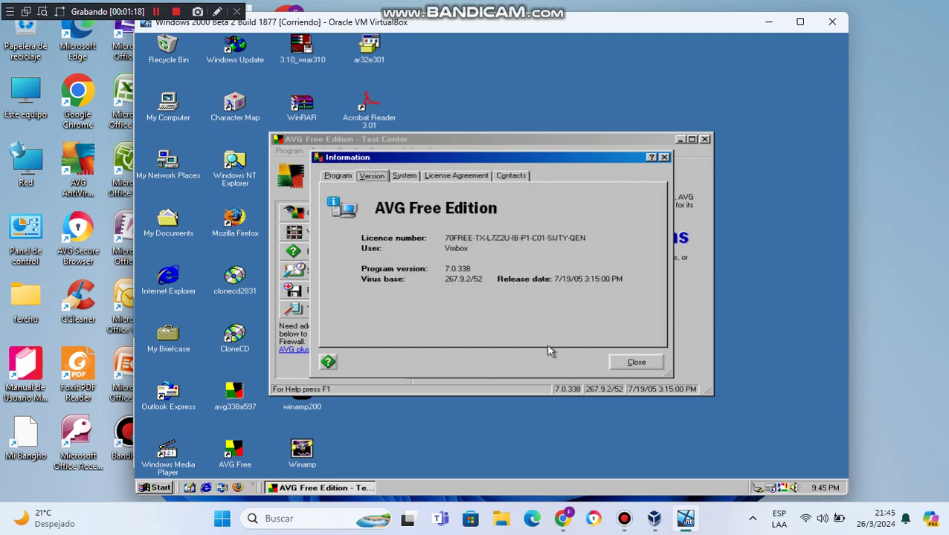
click(627, 364)
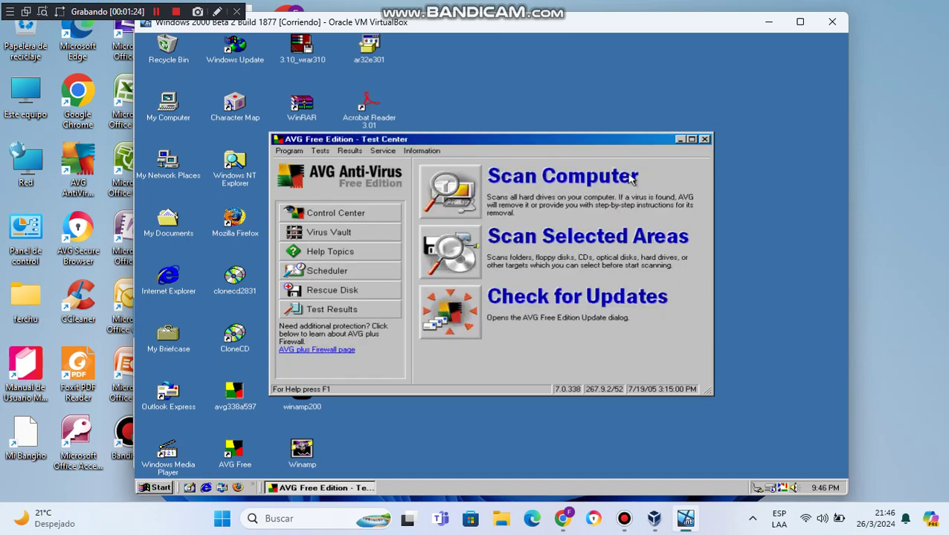
click(705, 139)
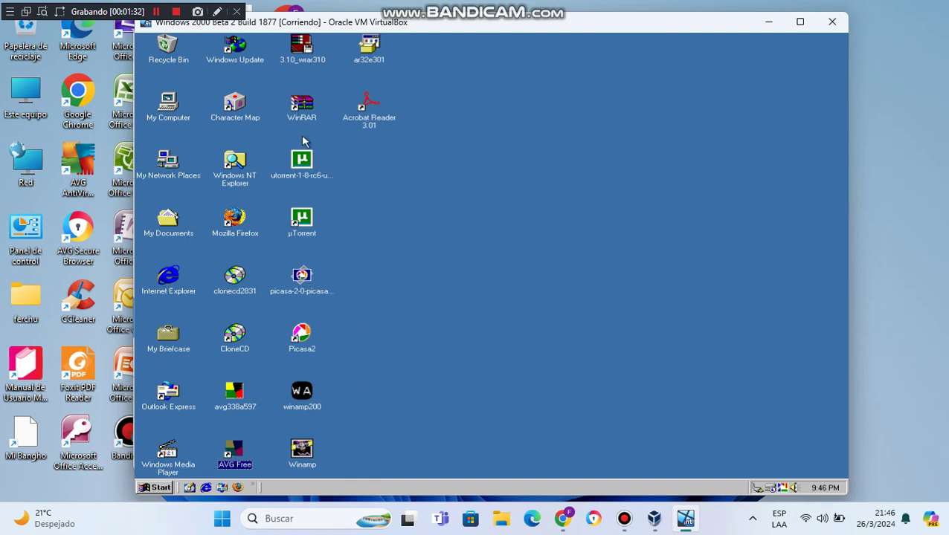
Step: Launch WinRAR without registering it, view its About information, and close the program
double_click(305, 111)
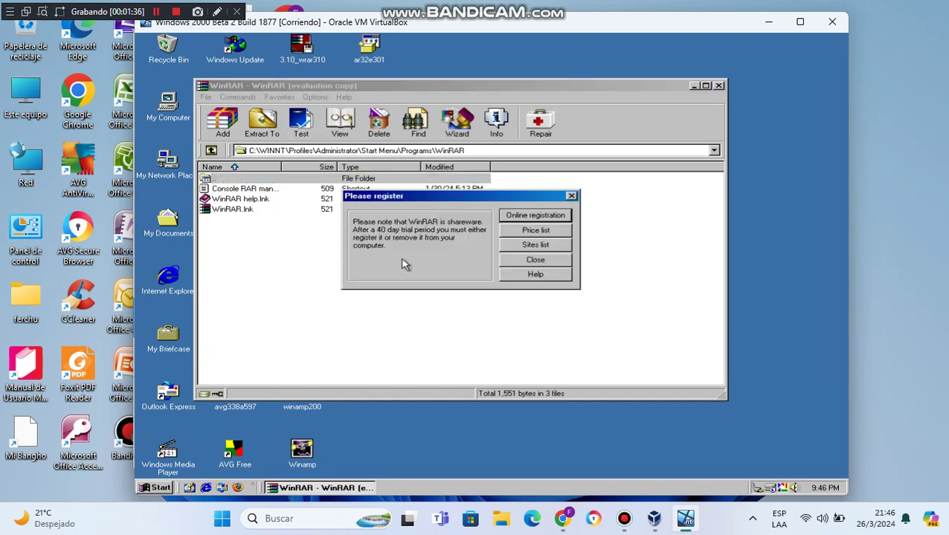
click(538, 263)
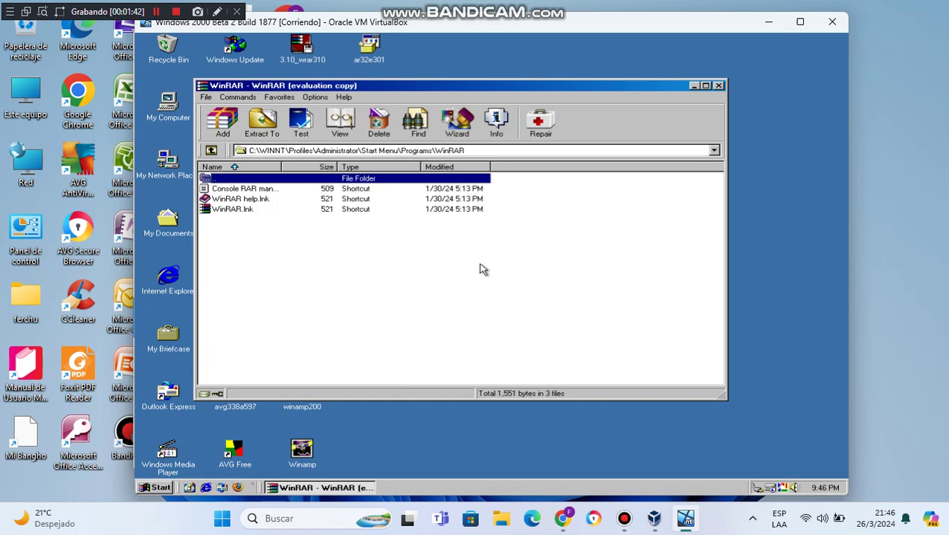
click(502, 129)
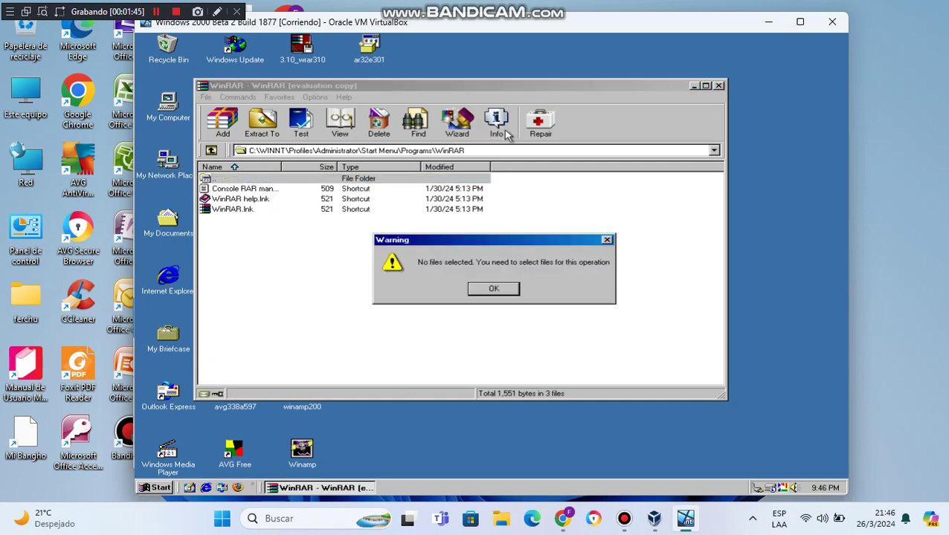
click(485, 291)
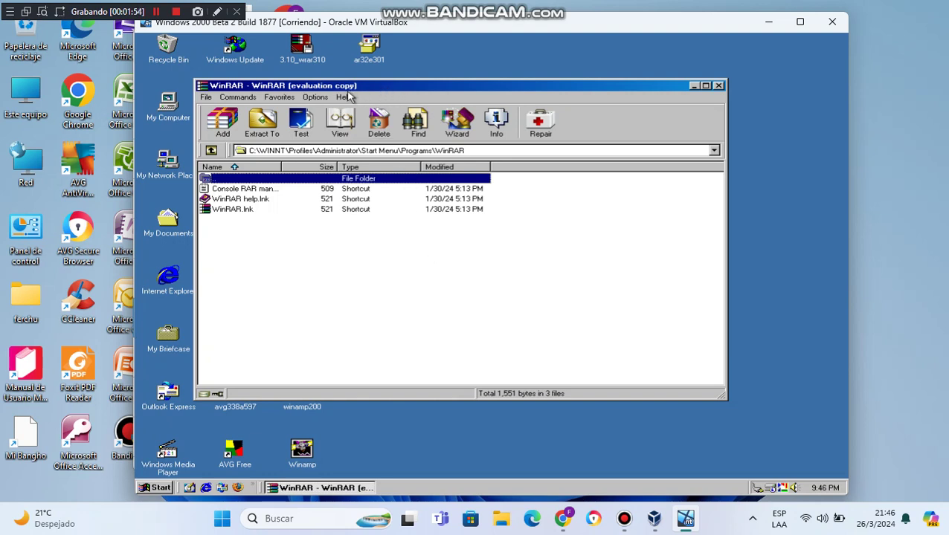
click(346, 97)
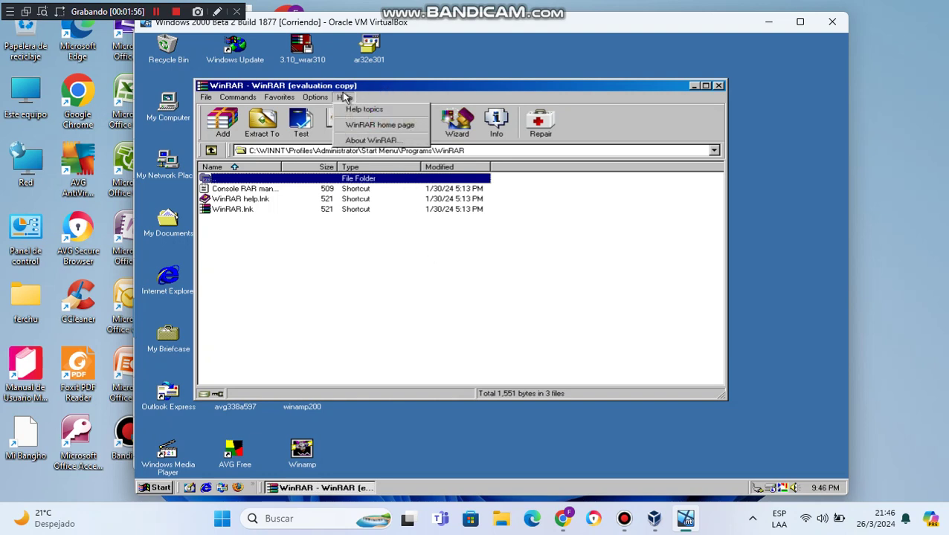
click(414, 145)
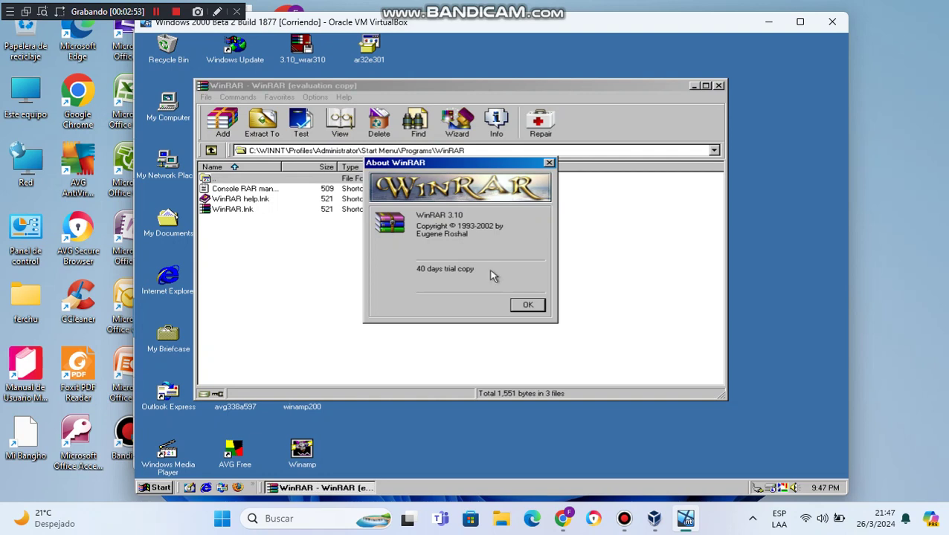
click(526, 304)
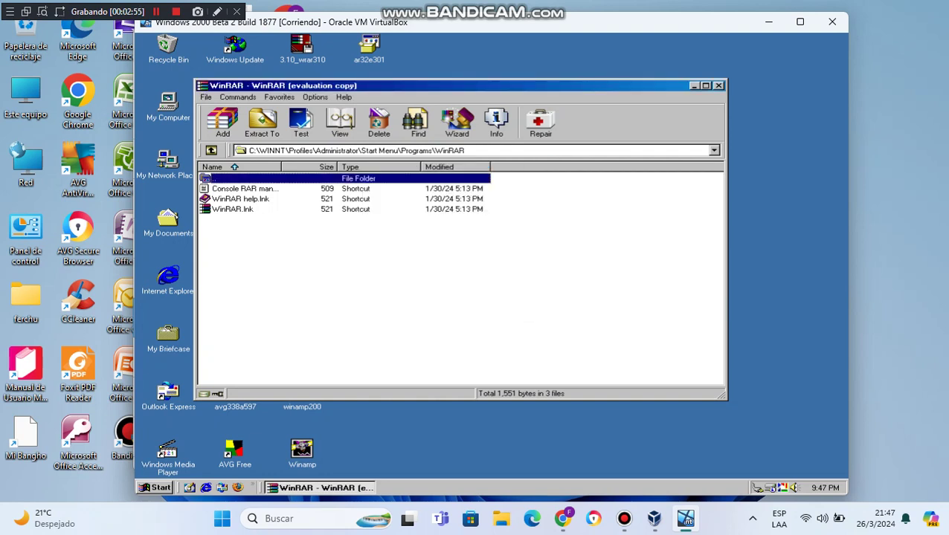
click(718, 86)
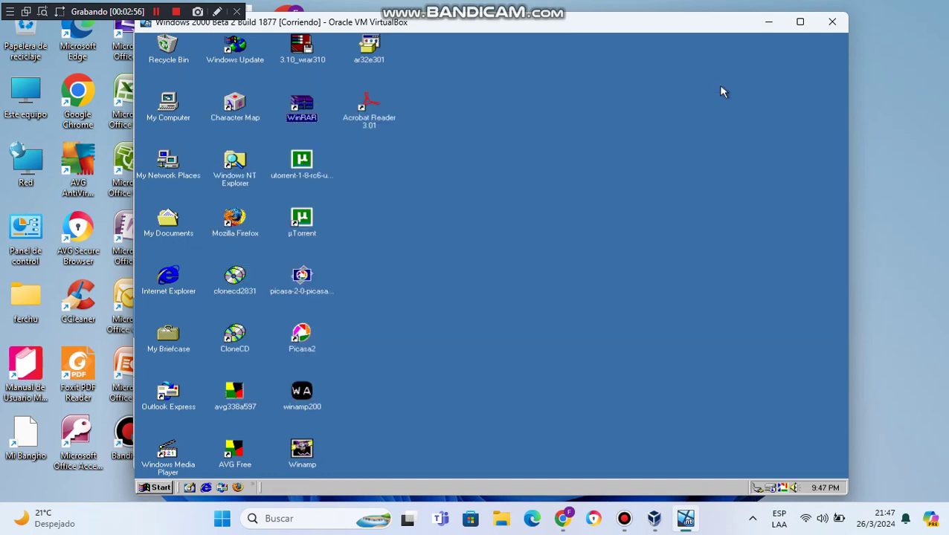
Step: Launch µTorrent without making it the default torrent application, view its About information, and close it
click(295, 226)
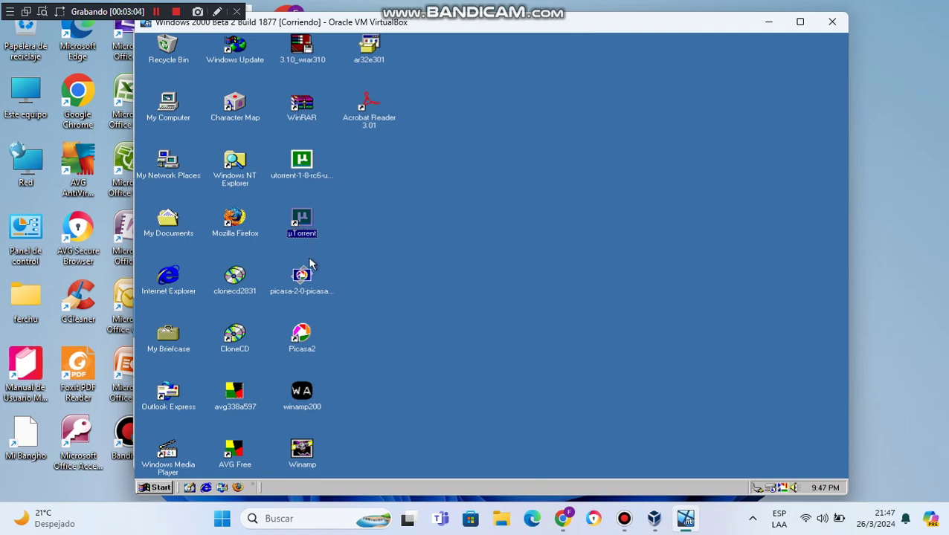
click(303, 171)
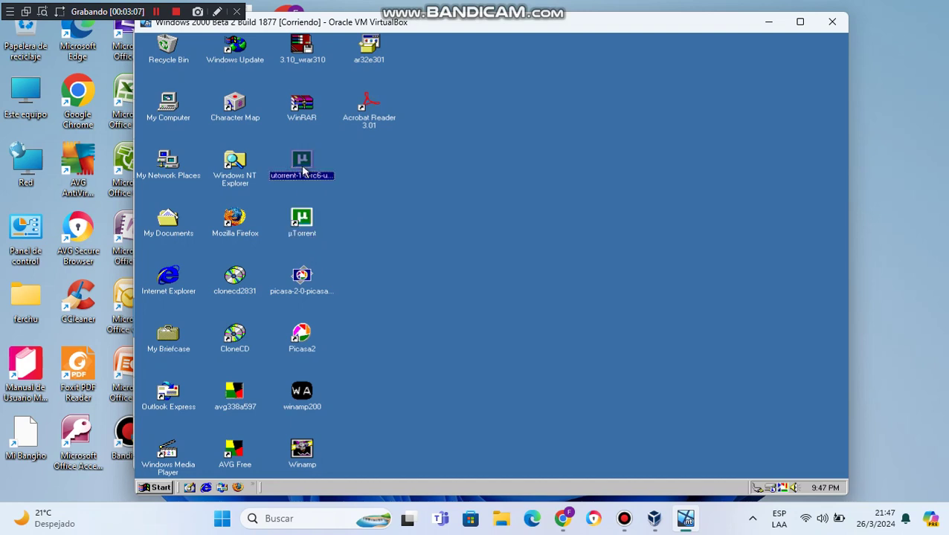
double_click(307, 229)
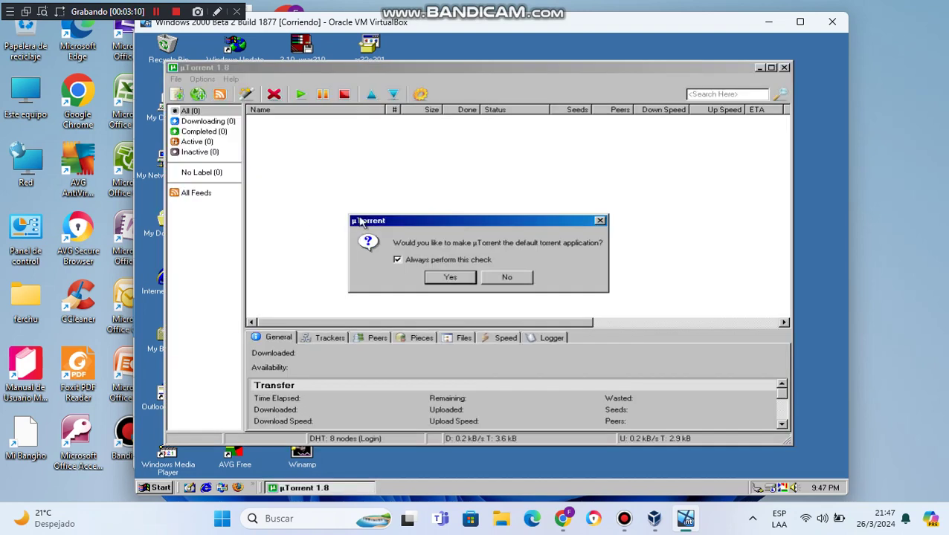
click(508, 277)
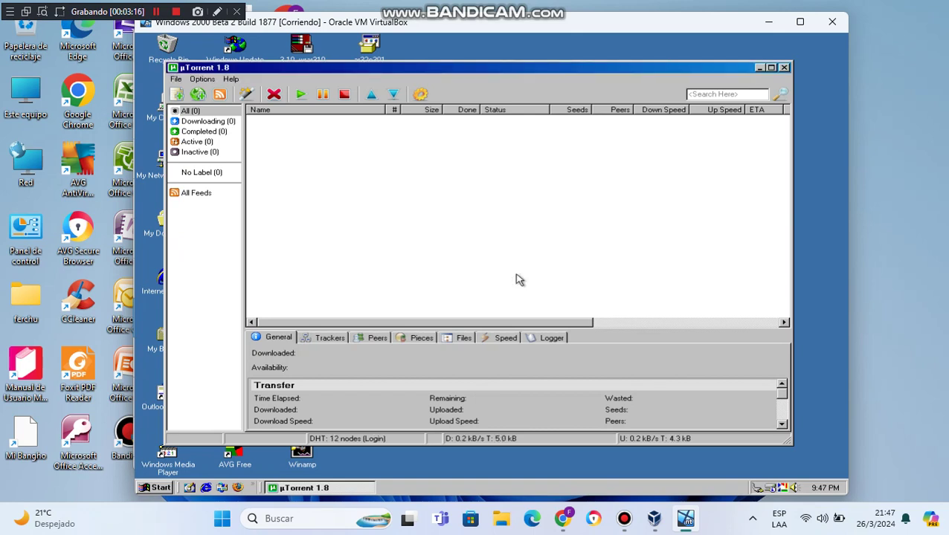
click(231, 79)
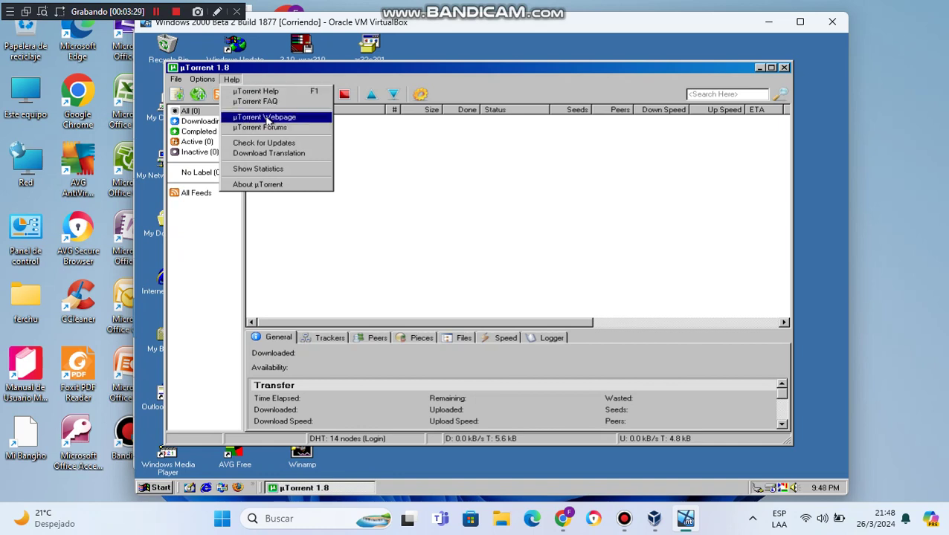
click(295, 185)
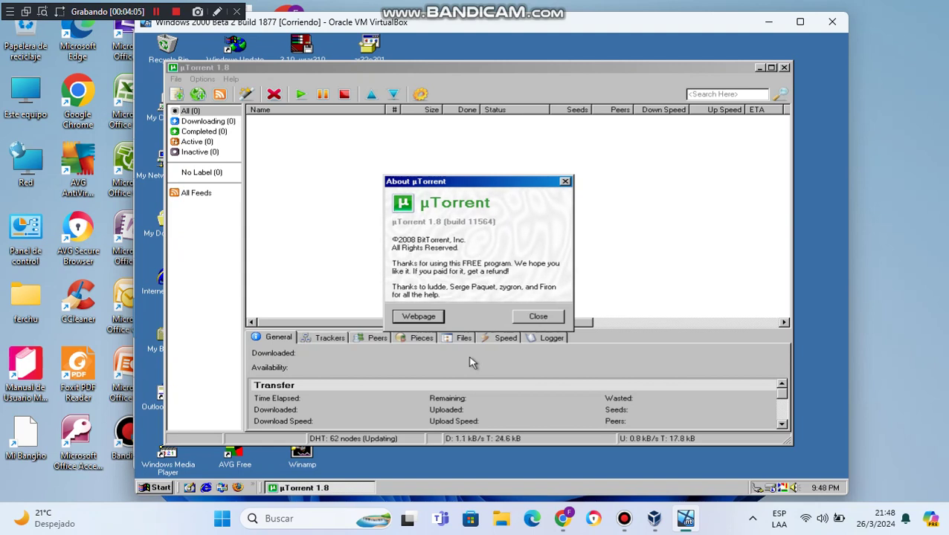
click(527, 319)
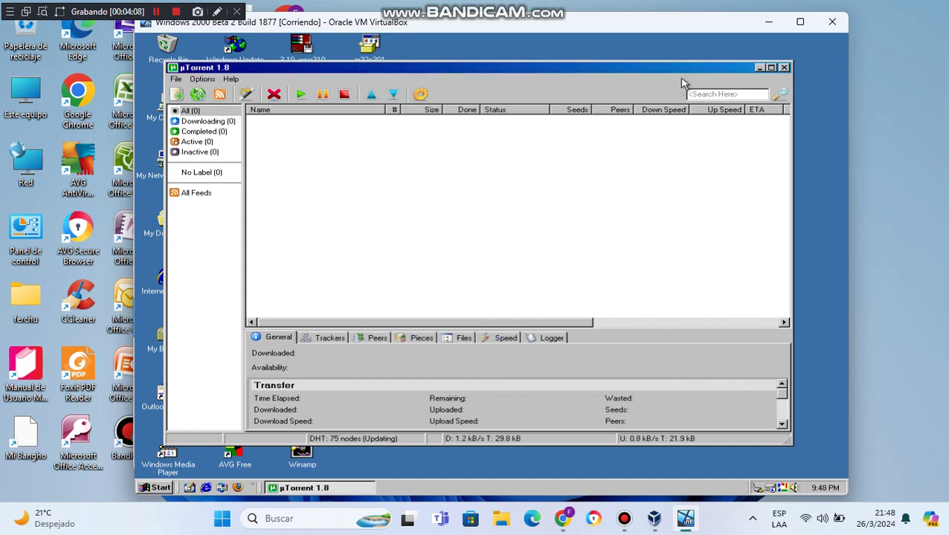
click(786, 68)
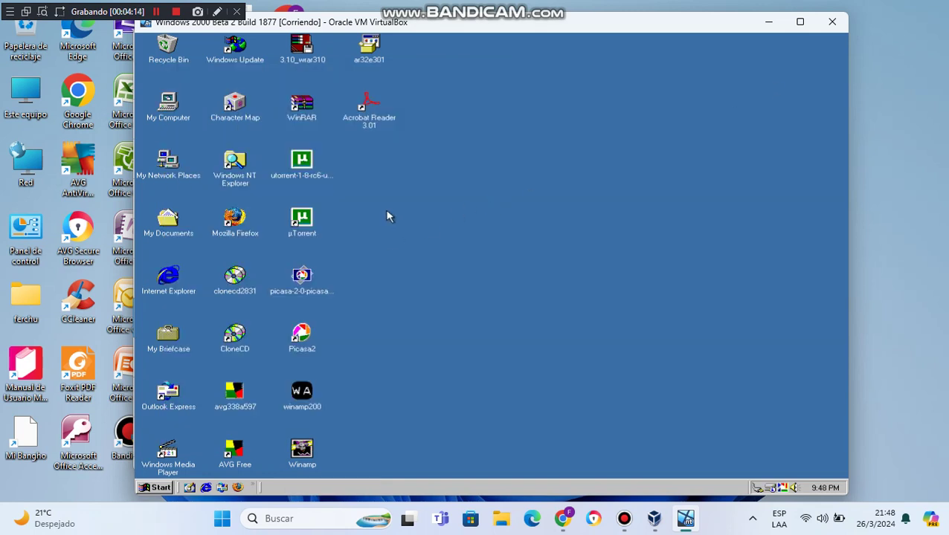
Step: Launch Picasa2, dismissing its disk-space note, view the About Picasa information, and close the program
double_click(302, 338)
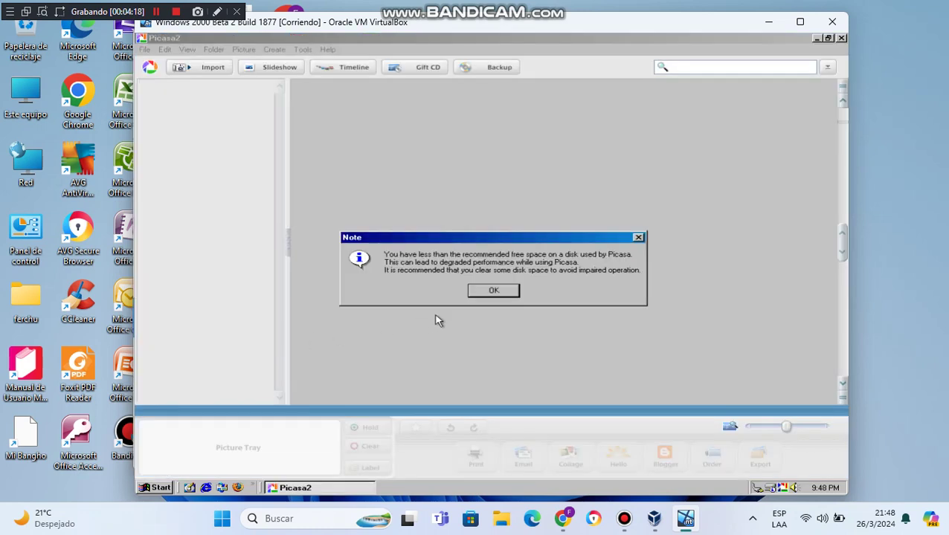
click(493, 291)
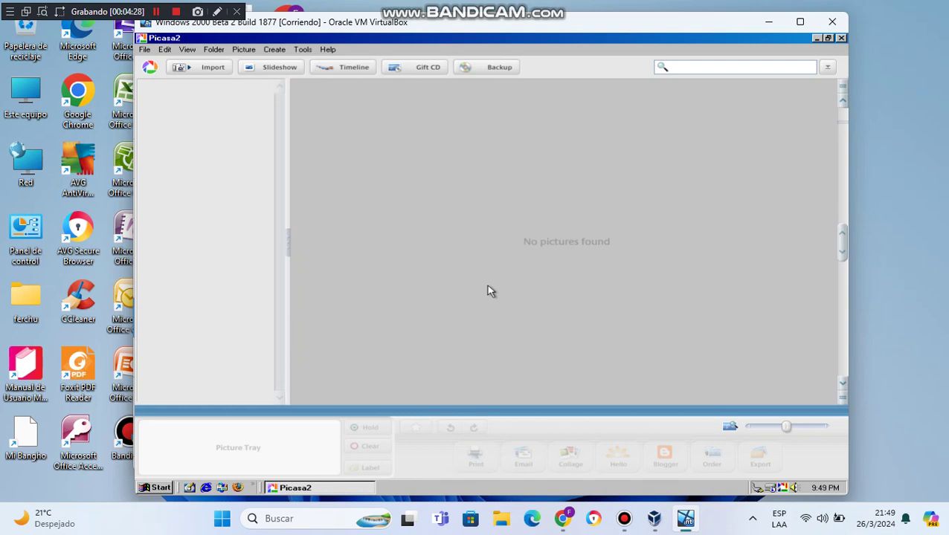
click(327, 49)
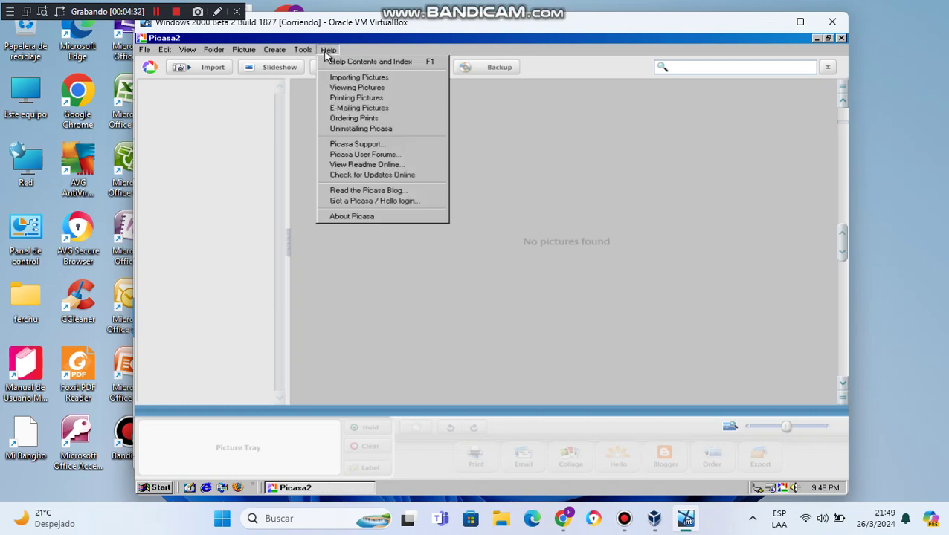
click(394, 217)
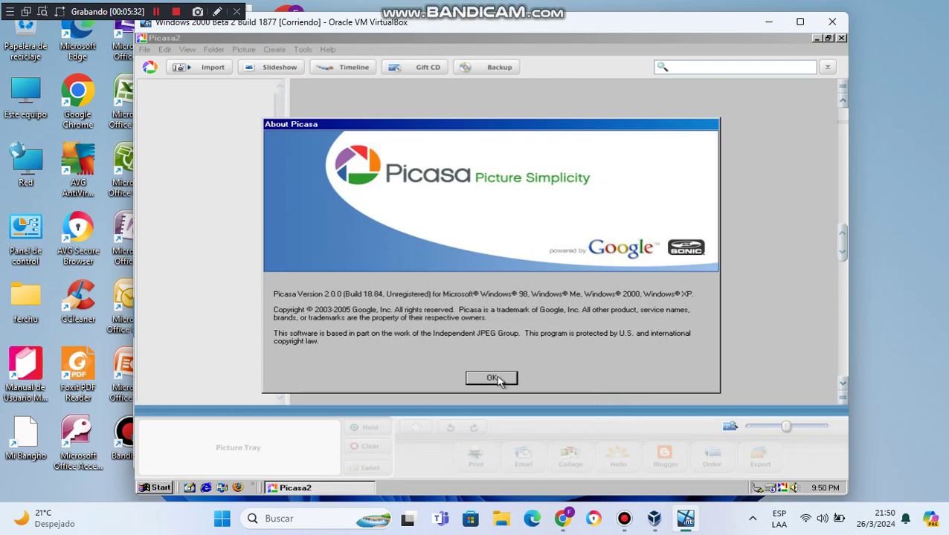
click(498, 380)
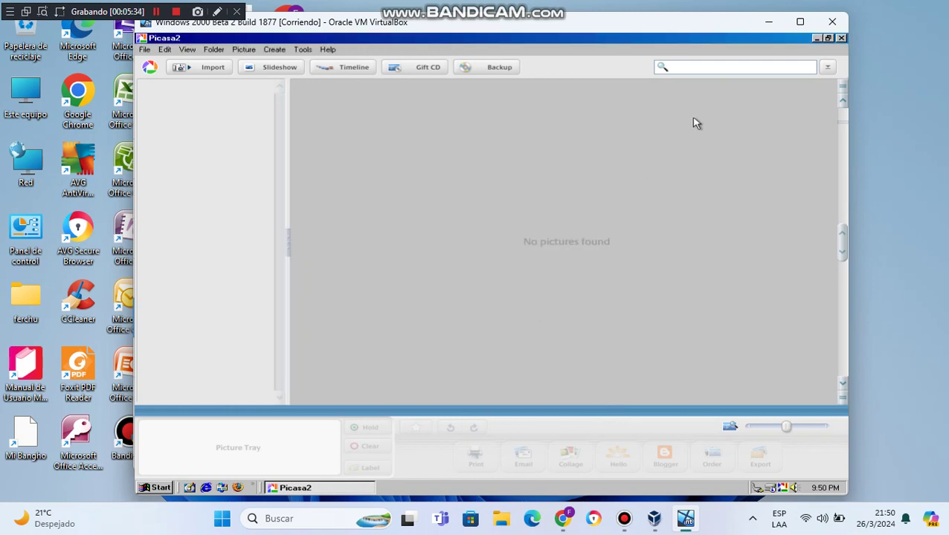
click(841, 38)
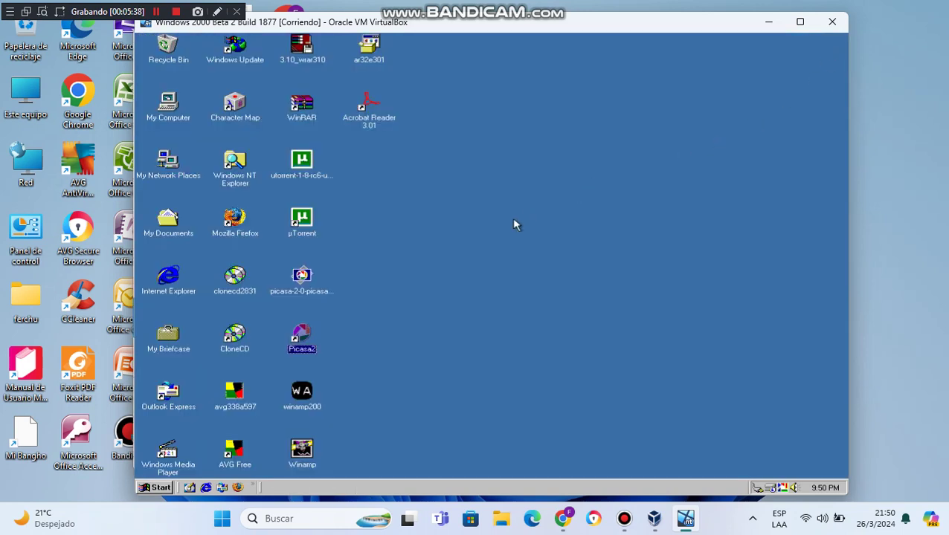
Step: Launch Winamp and start playback of its track
click(308, 447)
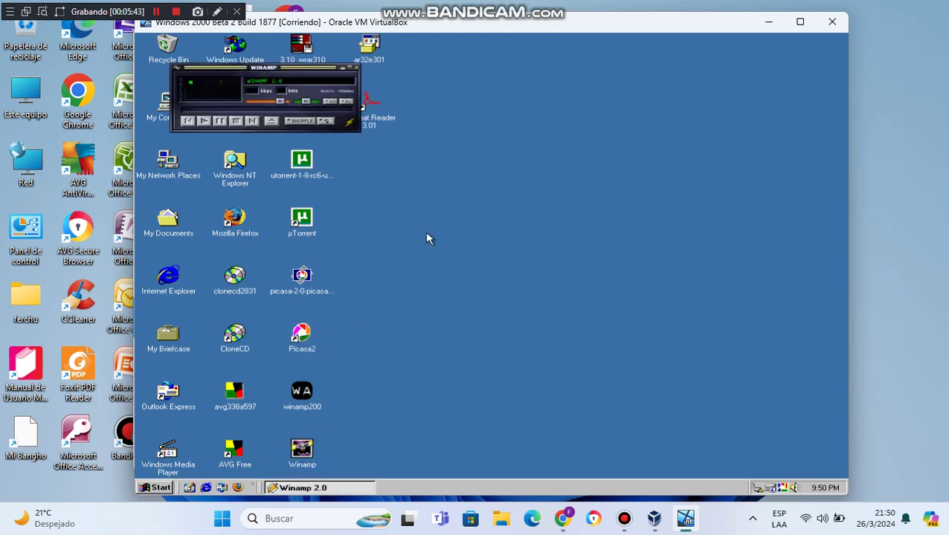
click(205, 121)
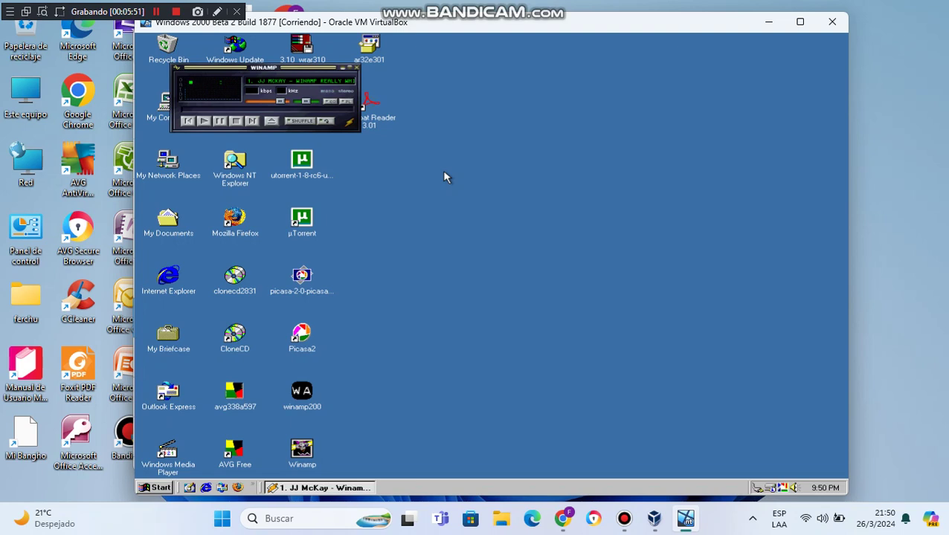
Step: View Winamp's About information, including the Credits, Shareware, Tips and Links pages, and close the program
click(353, 125)
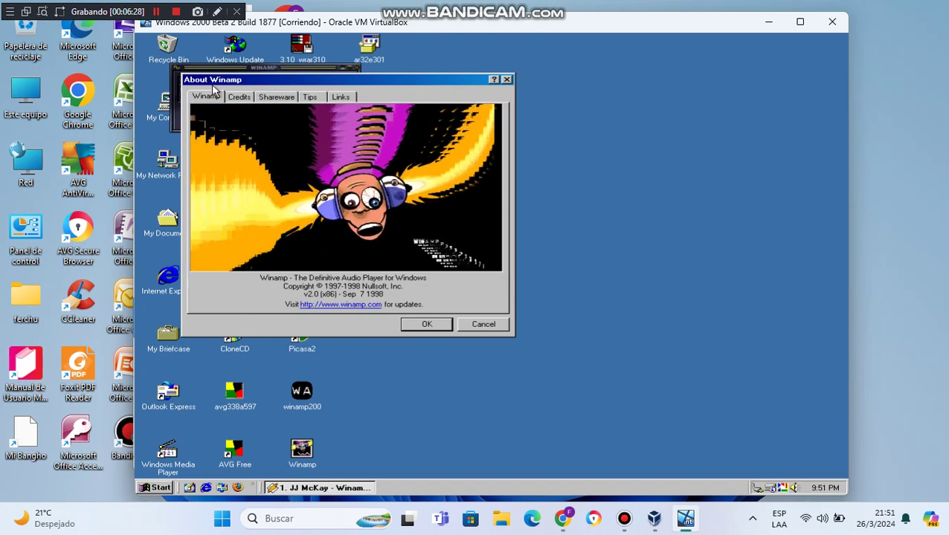
click(238, 97)
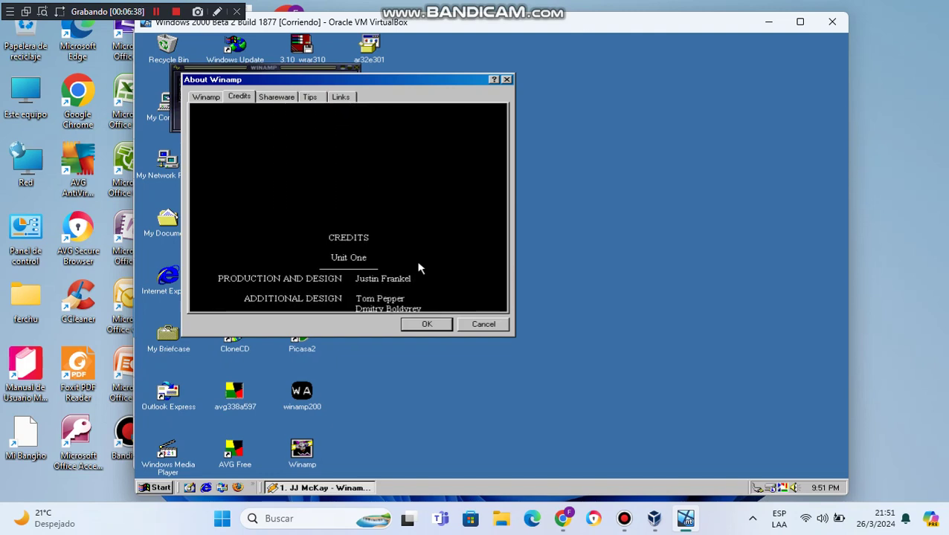
click(290, 100)
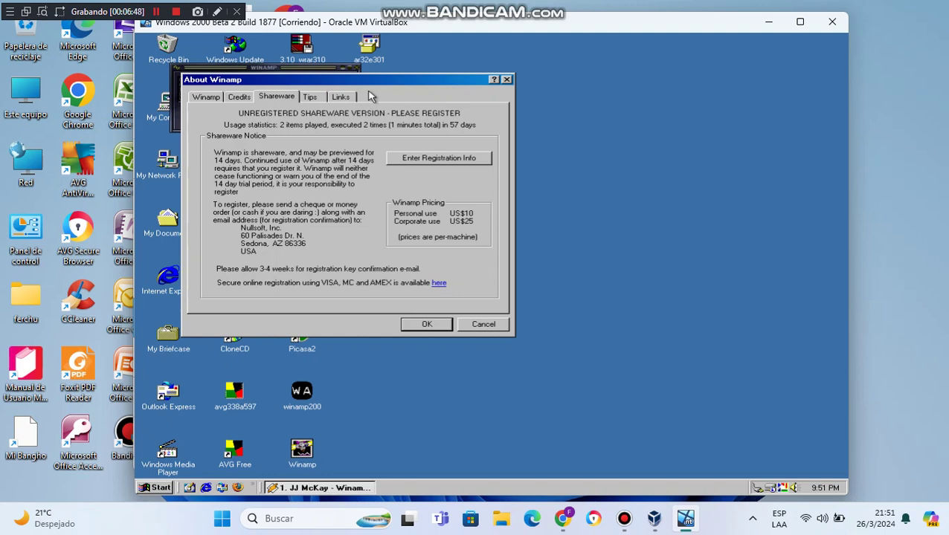
click(315, 98)
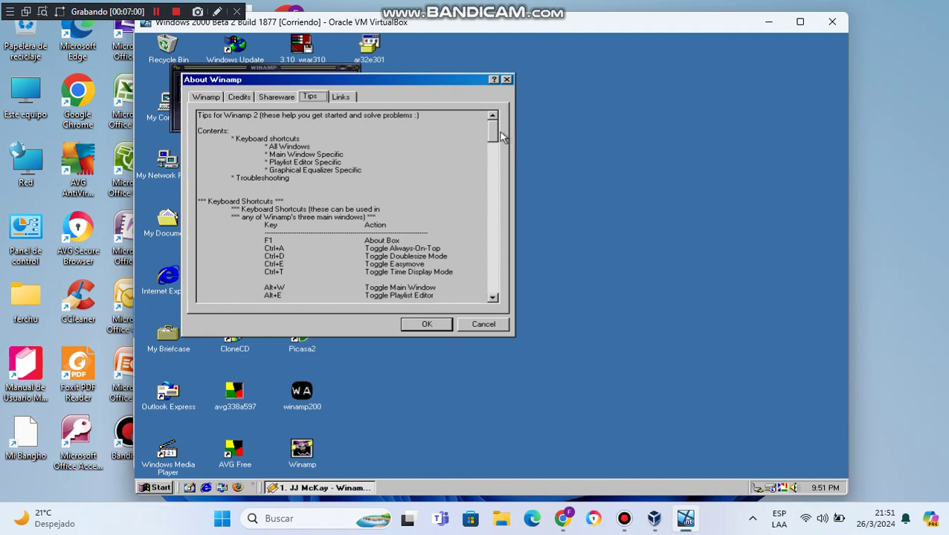
drag(496, 134, 491, 290)
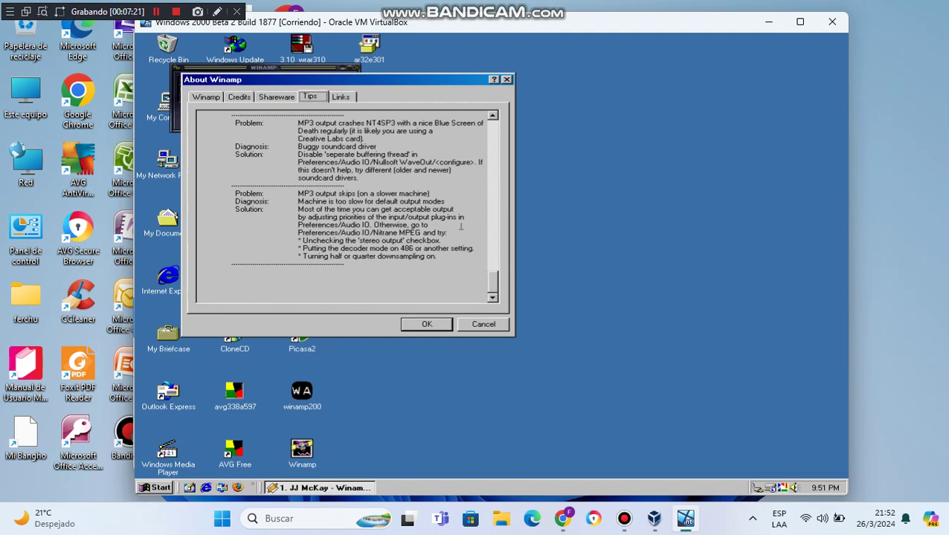
click(342, 97)
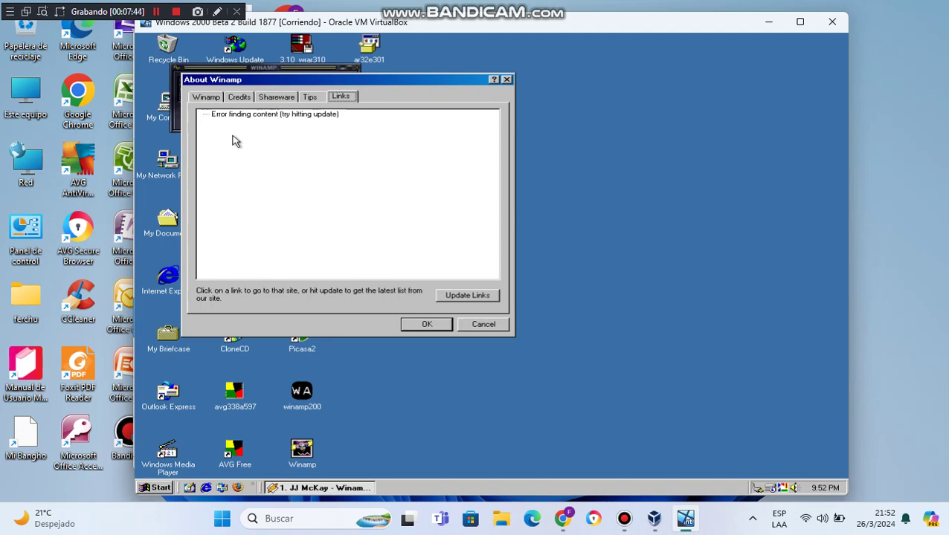
click(216, 100)
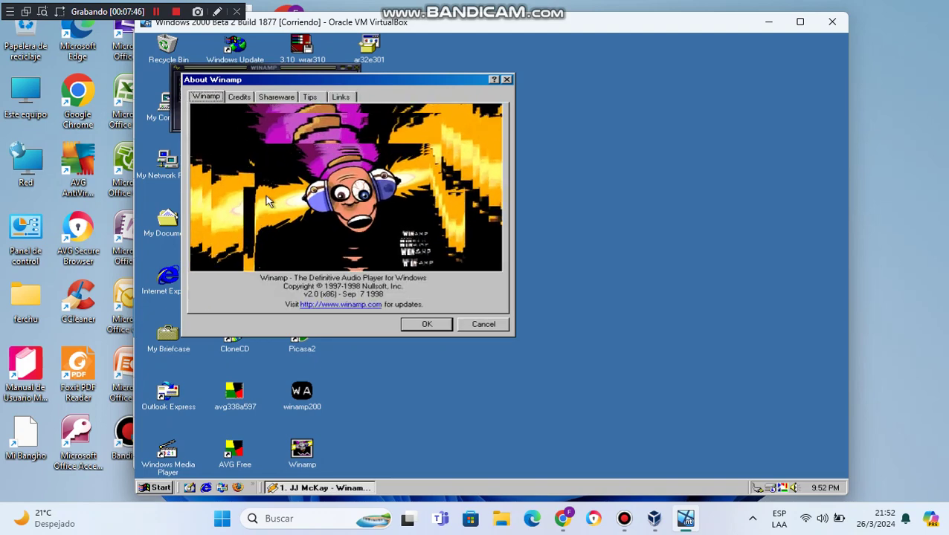
click(417, 326)
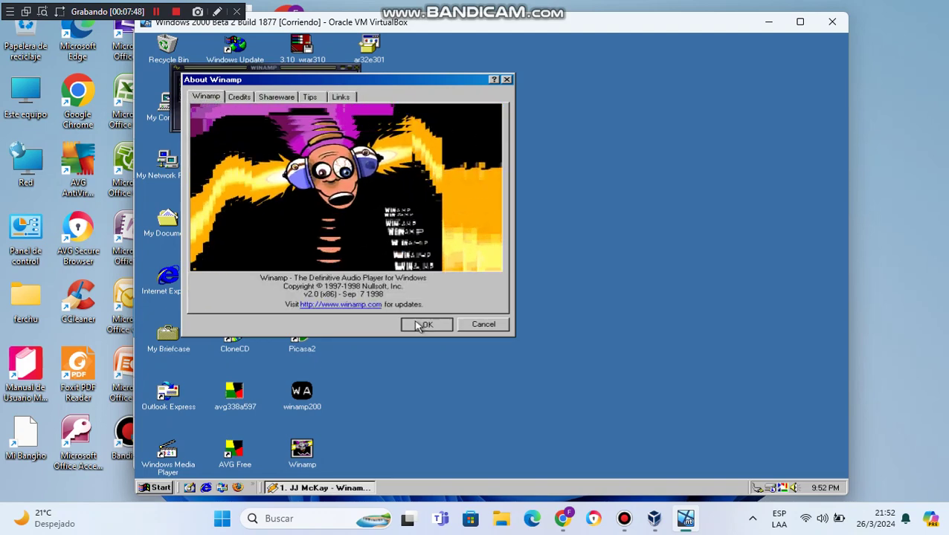
click(355, 68)
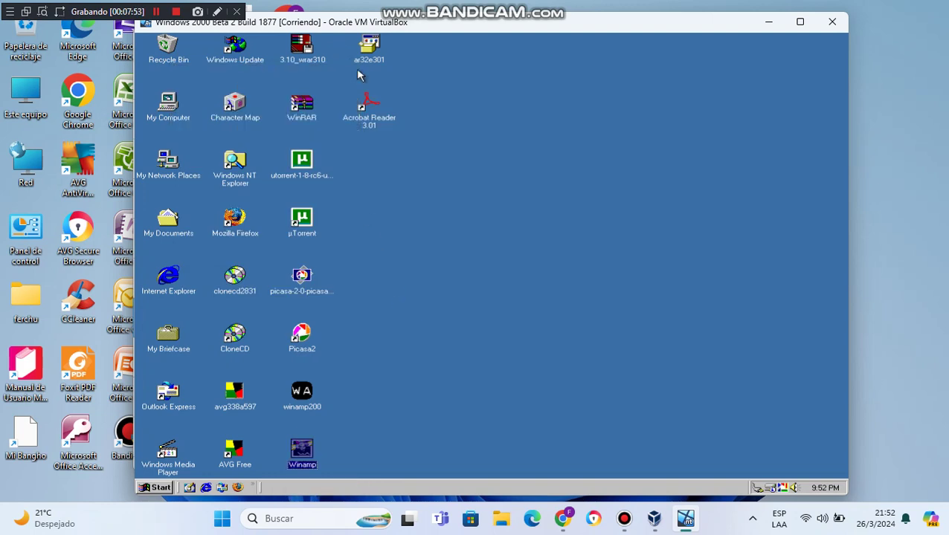
Step: Launch Acrobat Reader 3.01, view its About Acrobat Reader information, and close the program
double_click(371, 119)
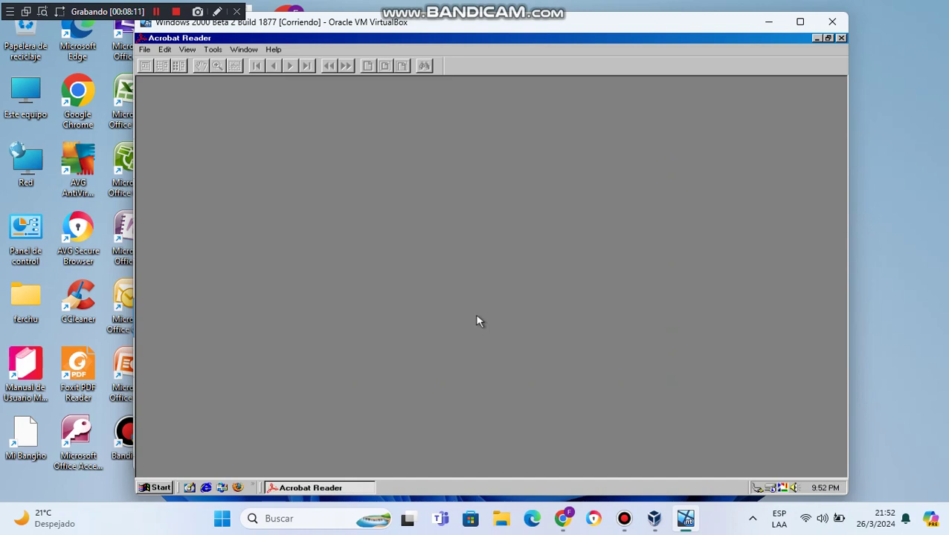
click(275, 50)
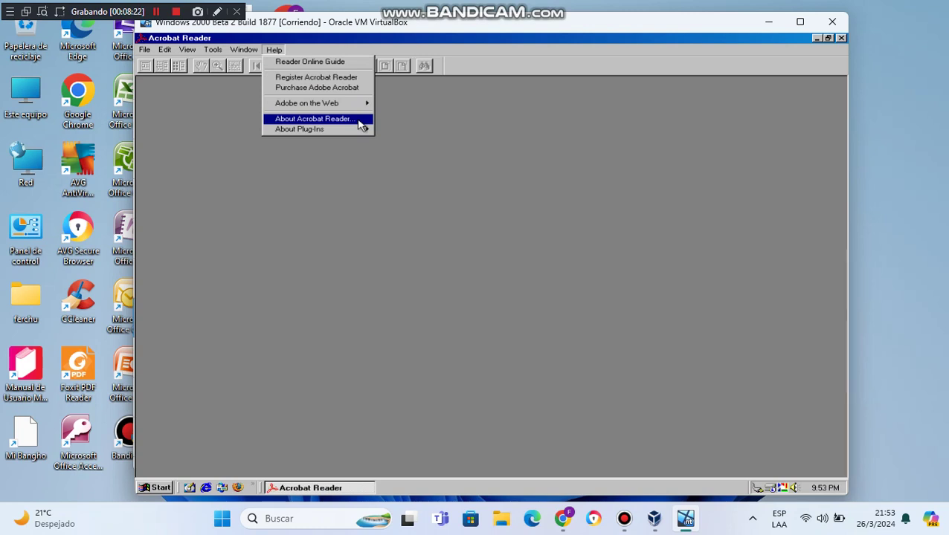
click(313, 119)
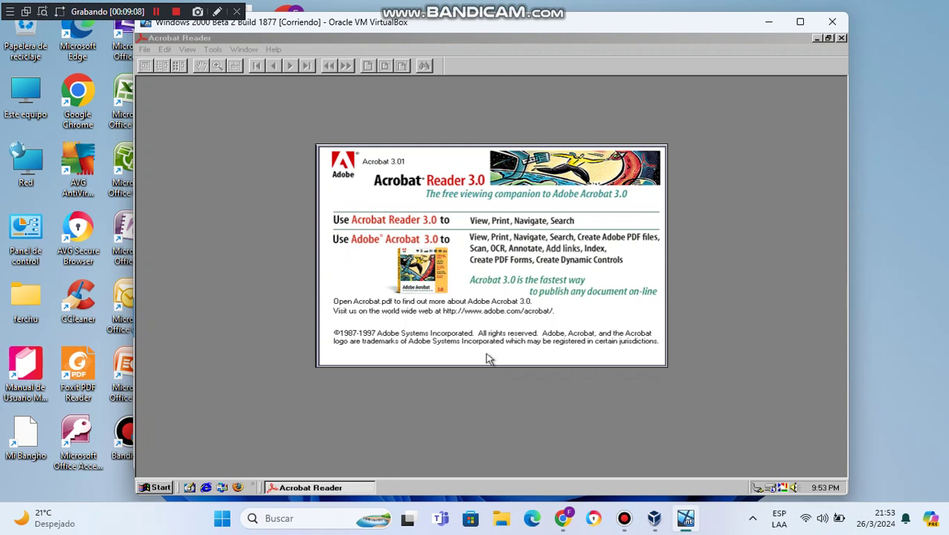
click(488, 359)
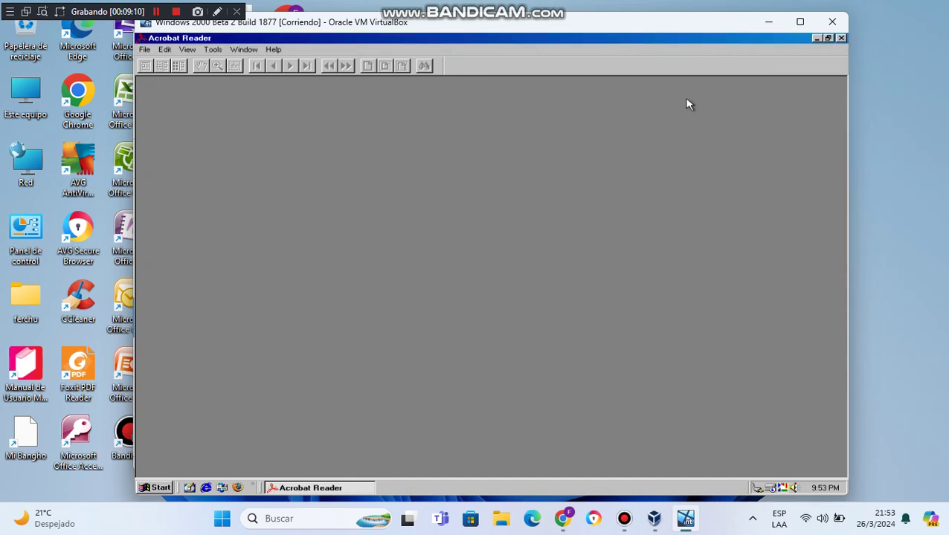
click(841, 38)
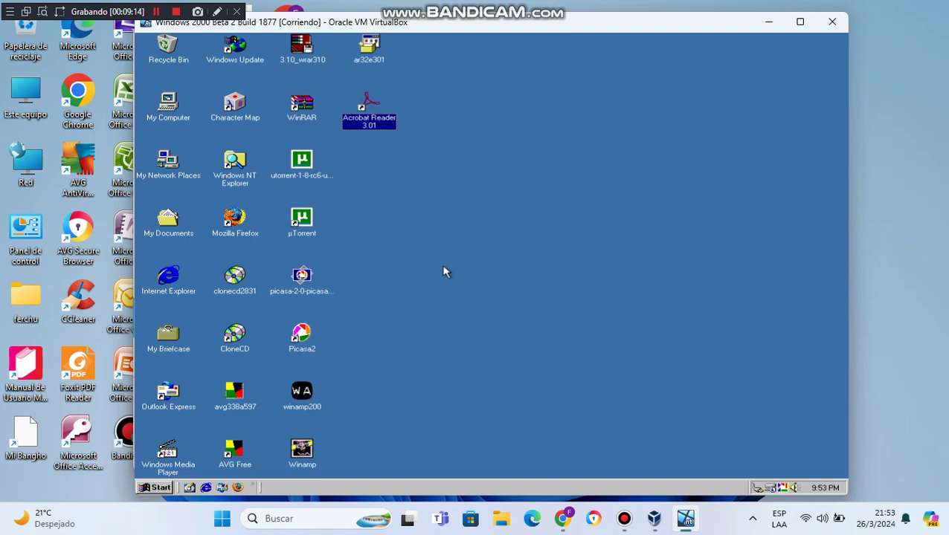
click(473, 270)
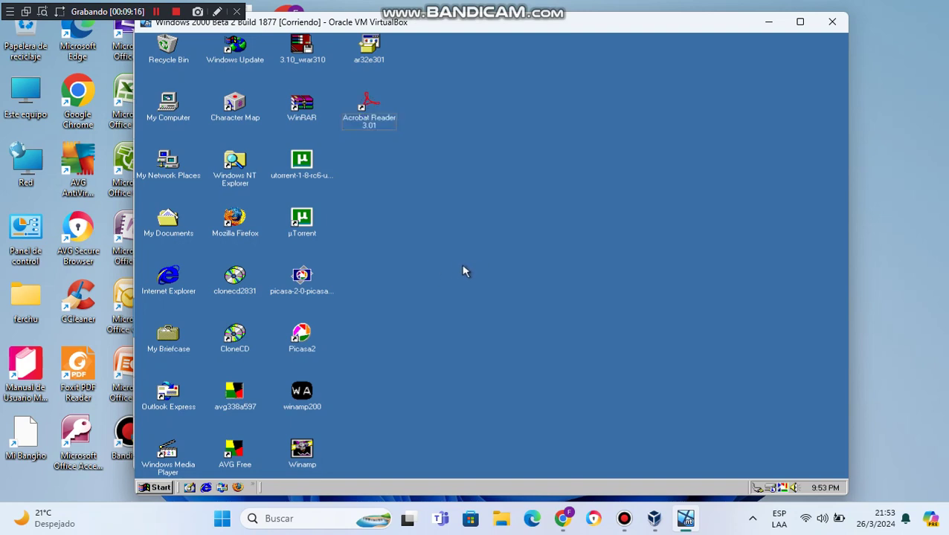
Step: Launch Paint from the virtual machine's installed accessories
click(162, 488)
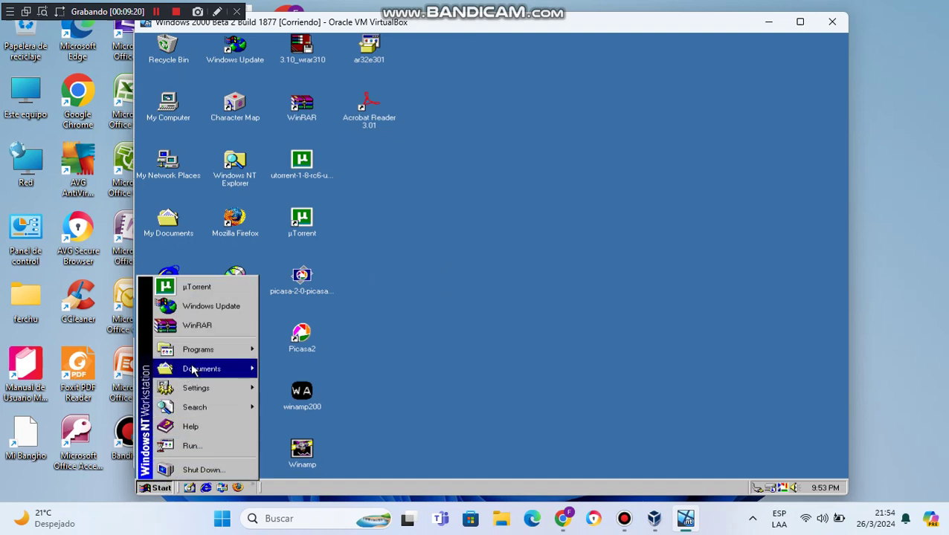
mouse_move(205, 352)
mouse_move(302, 210)
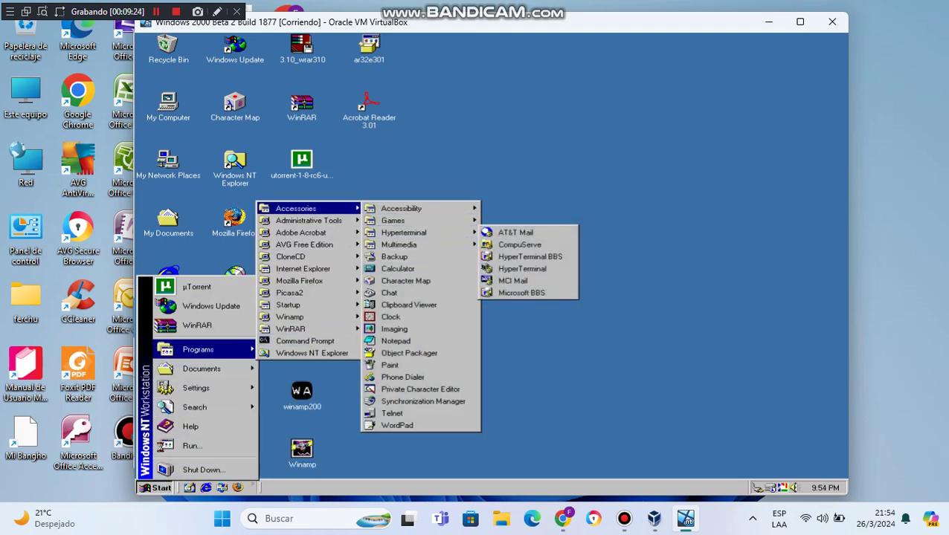
click(417, 368)
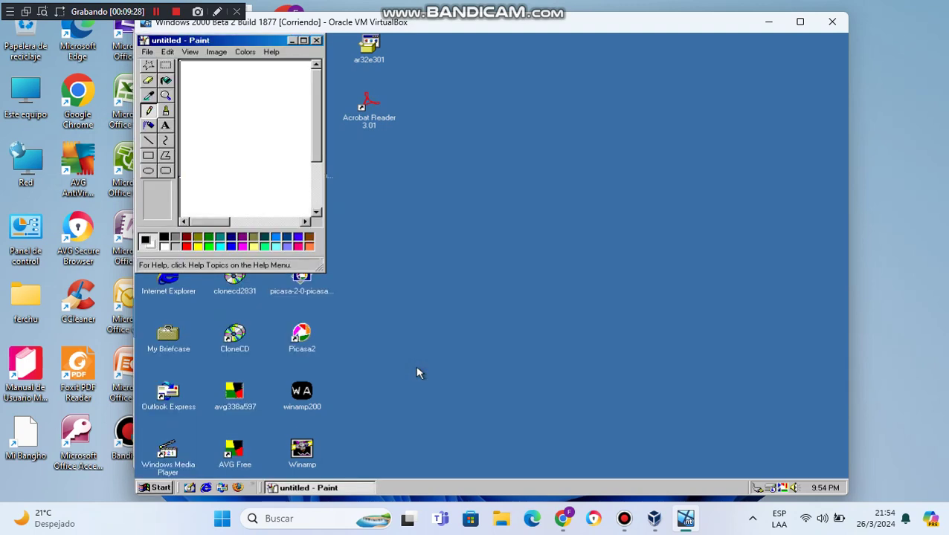
Step: Enlarge the blank canvas to fill the workspace of the maximized Paint window, and minimize Paint
click(303, 40)
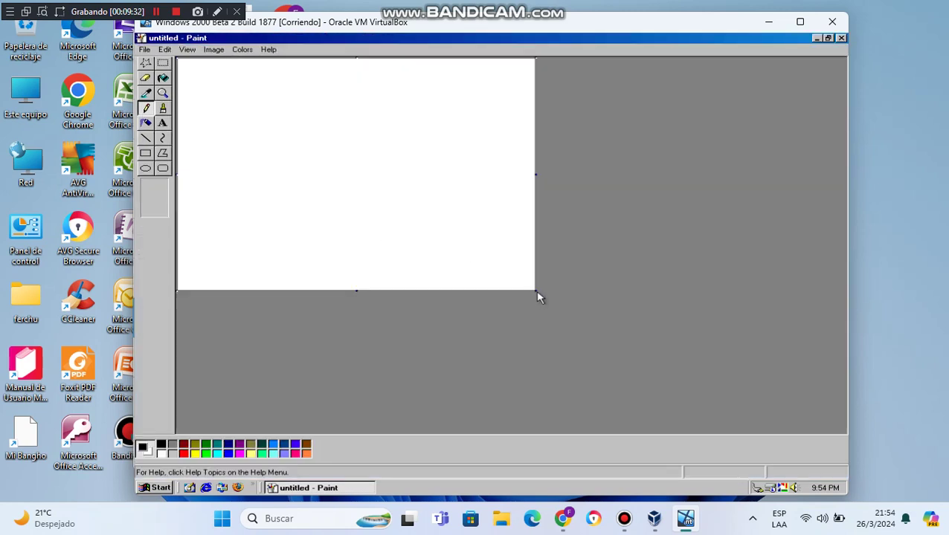
drag(535, 290, 842, 429)
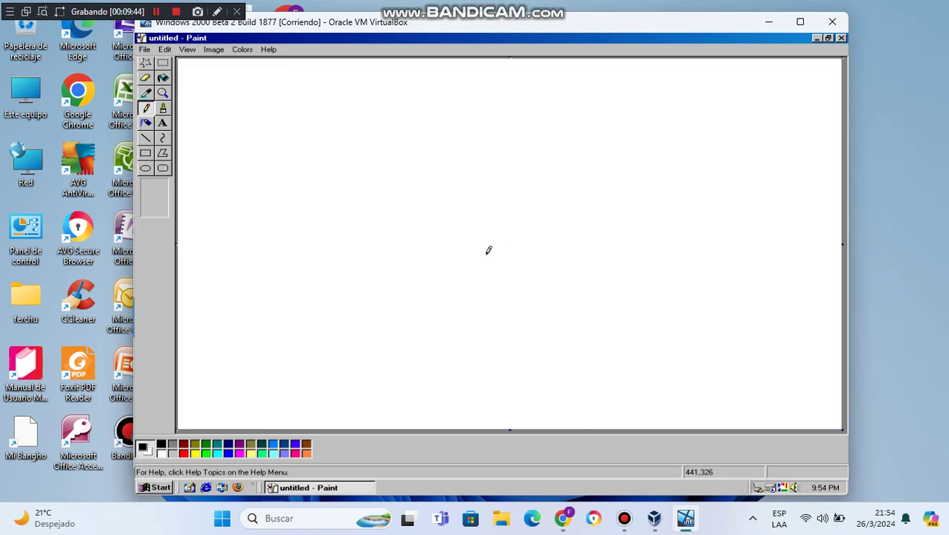
click(816, 37)
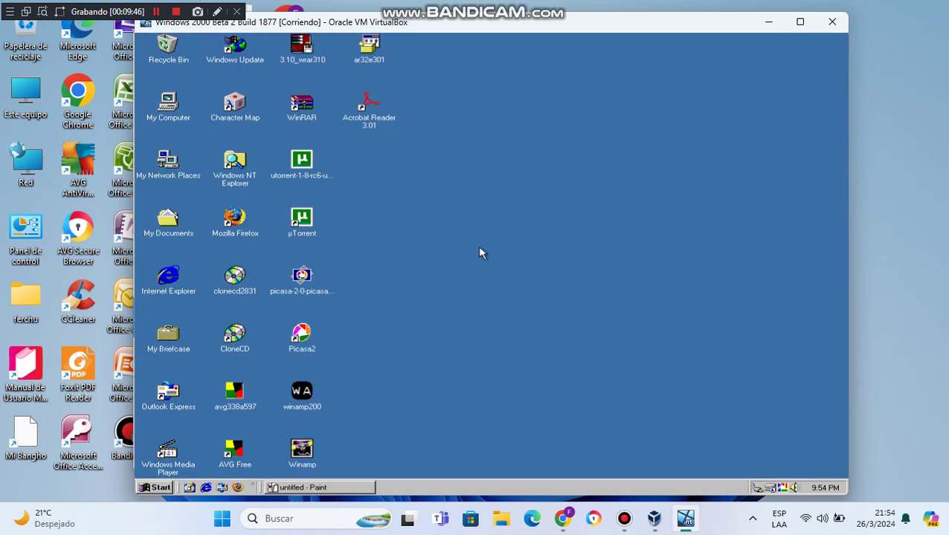